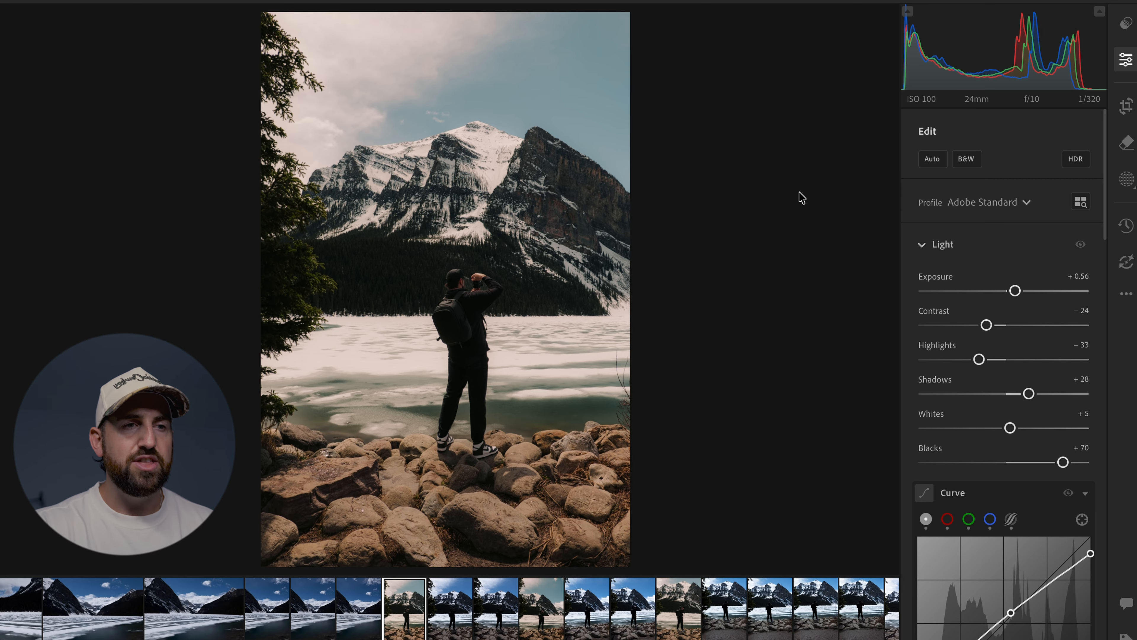
Enable expand for the crop, set the aspect ratio to 4 x 5 and generate the added side areas with Firefly Fill & Expand.
key(c)
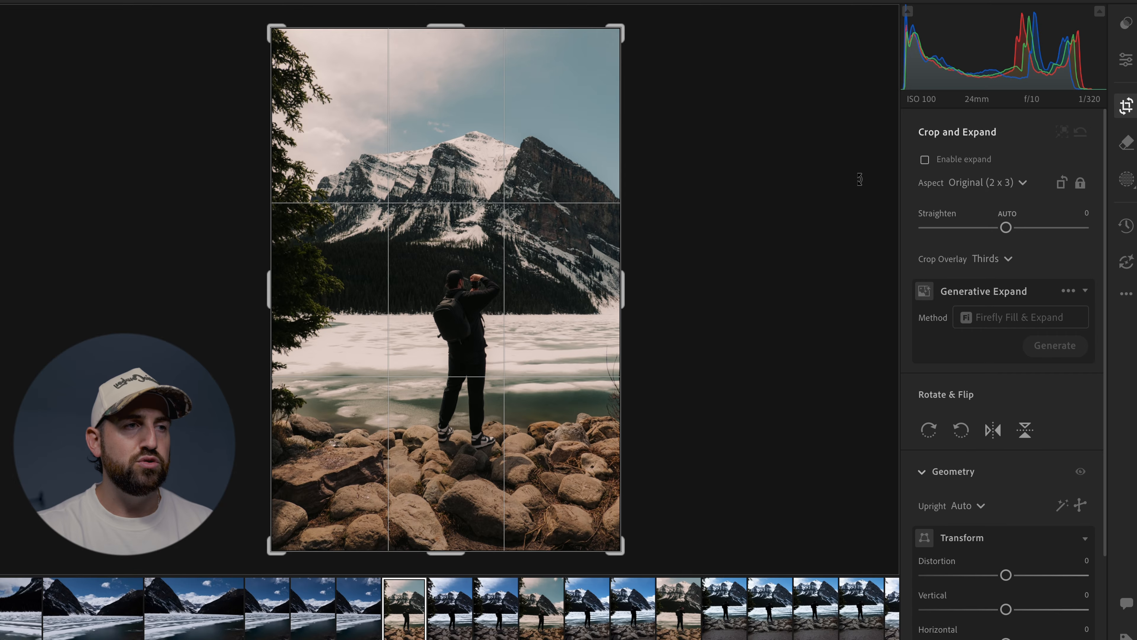
click(924, 160)
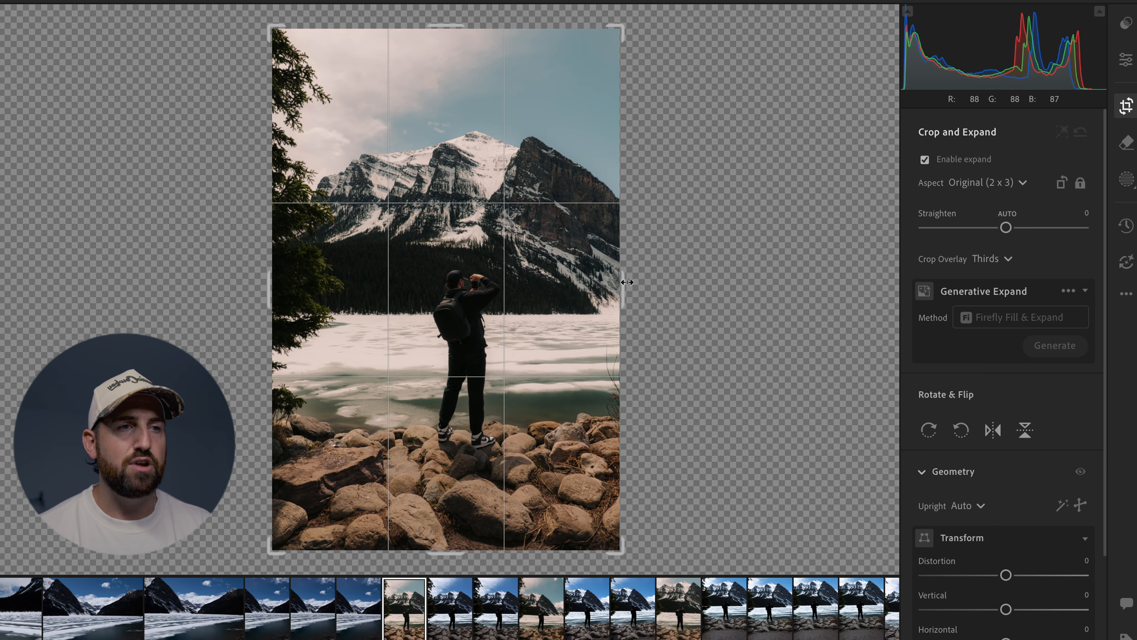
mouse_move(623, 283)
mouse_down()
mouse_move(661, 283)
mouse_move(624, 284)
mouse_up()
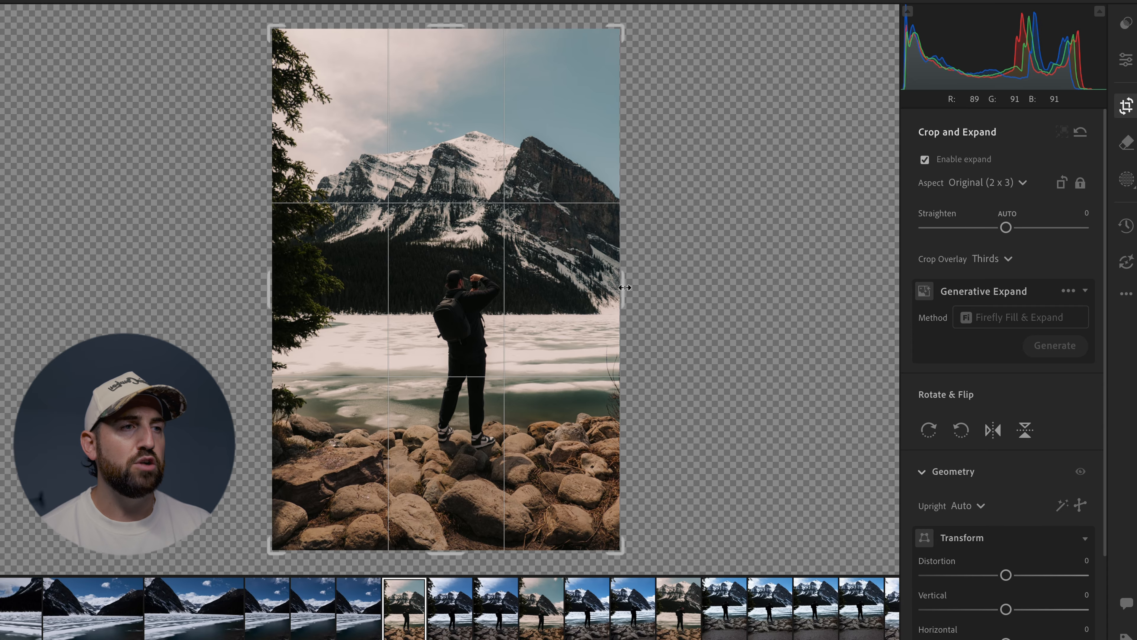
click(1007, 183)
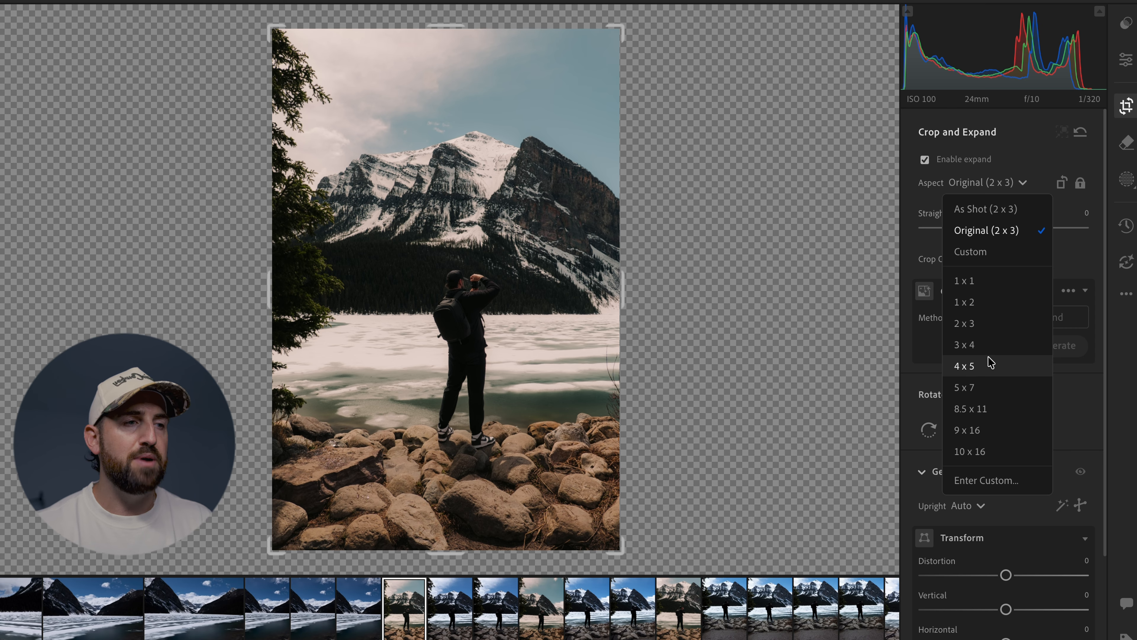
click(964, 365)
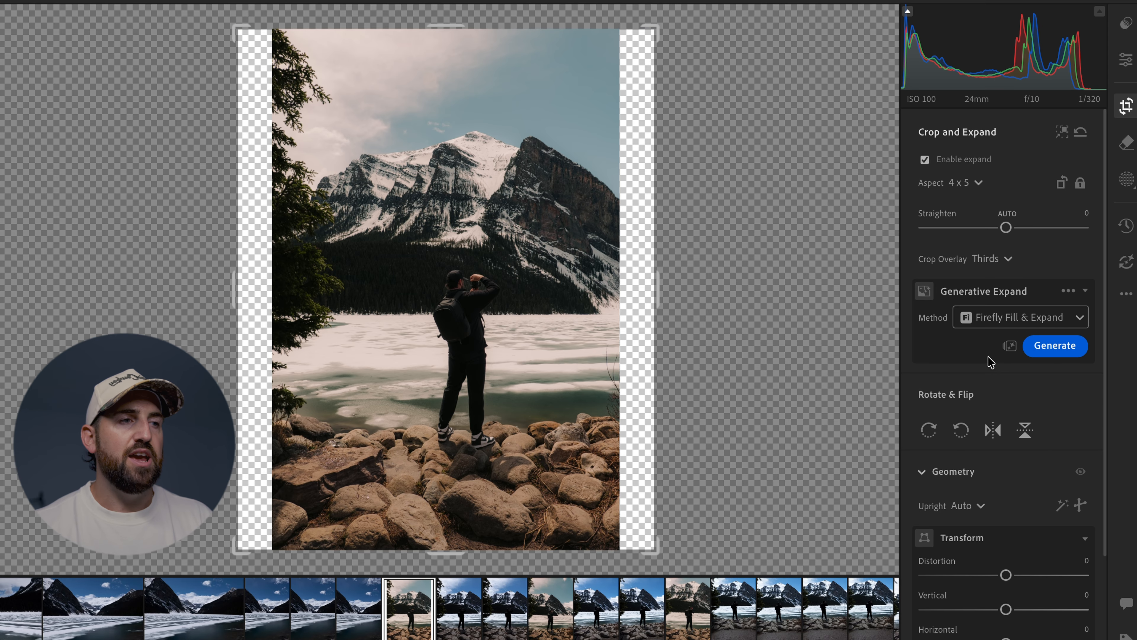
click(1068, 351)
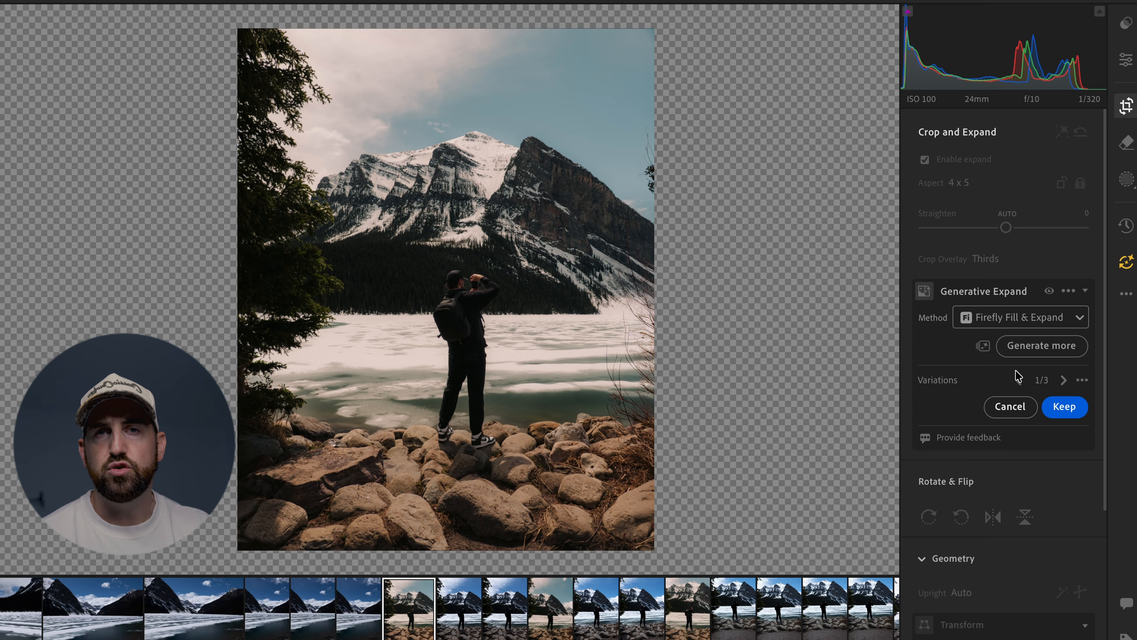
Compare the three generated variations of the portrait expansion and cancel the generative result.
click(1062, 381)
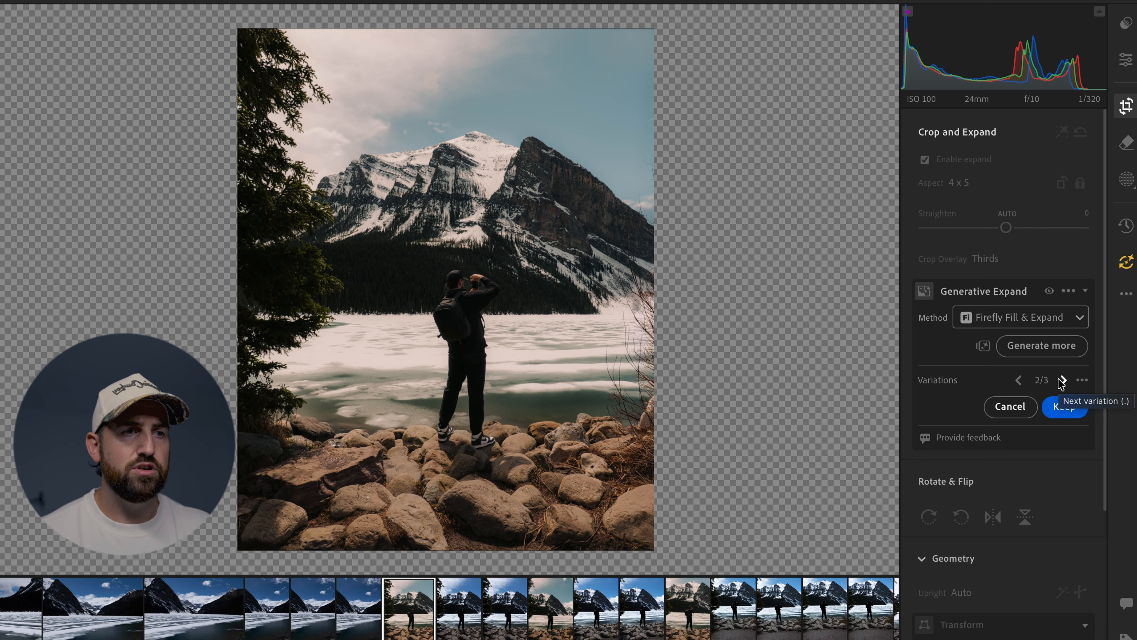
click(1062, 381)
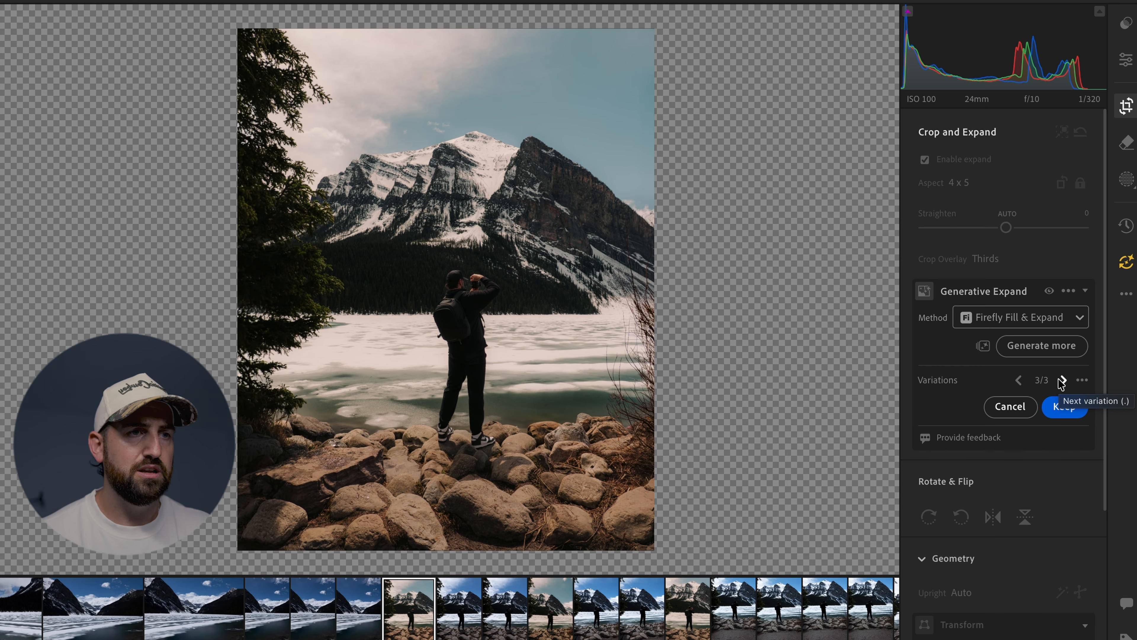
click(1019, 379)
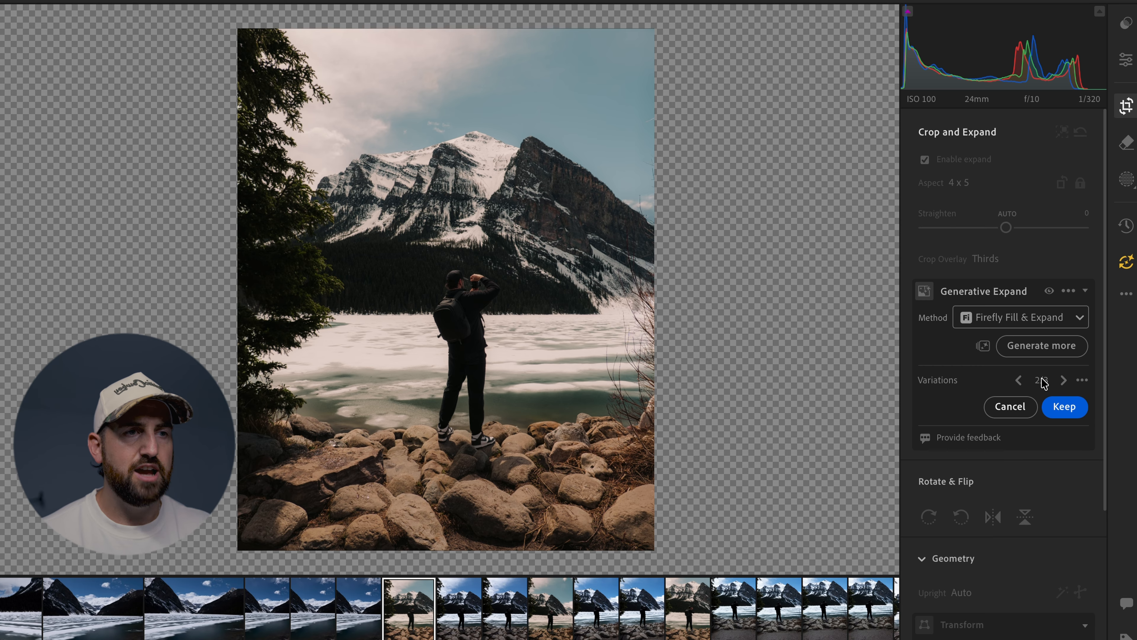
click(1063, 381)
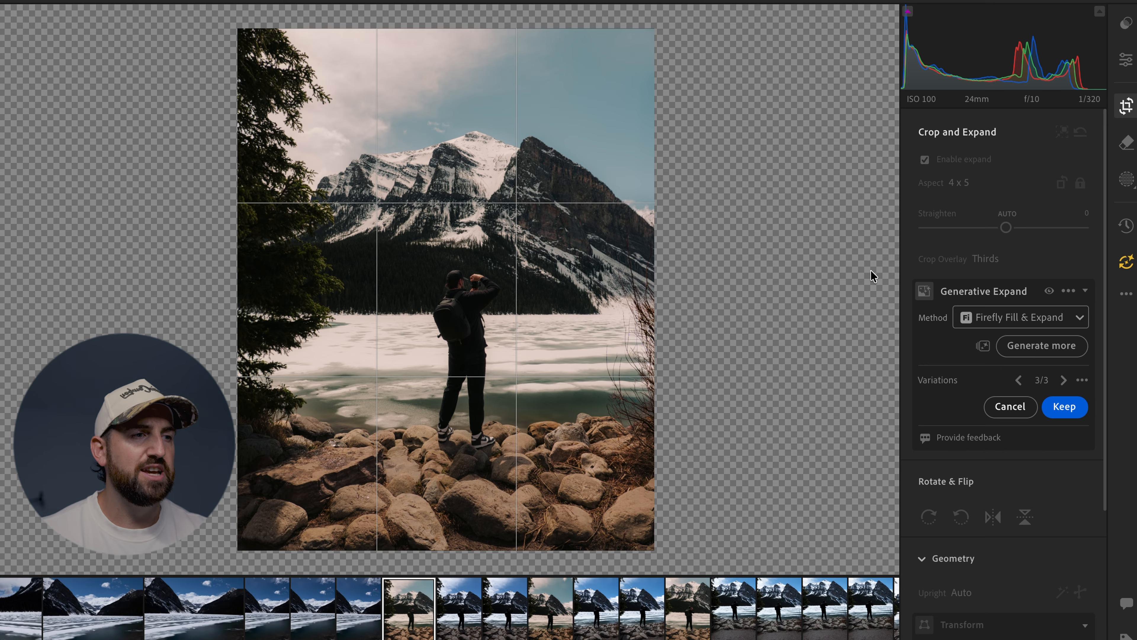
click(1010, 406)
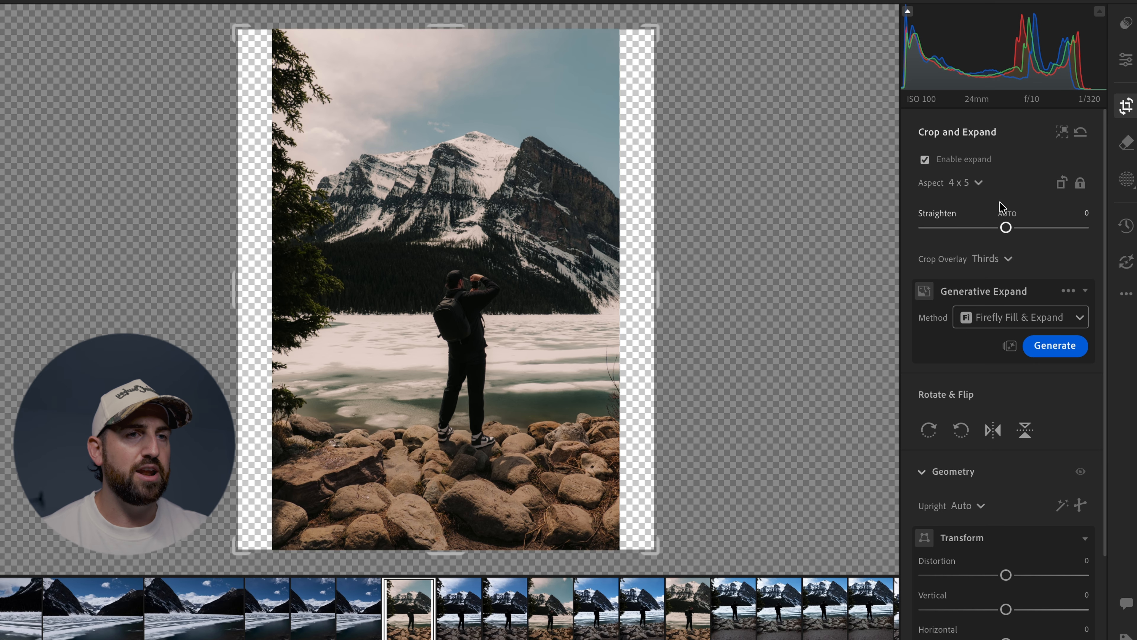
Switch the 4 x 5 crop to landscape, enlarge it to the photo's full height and generate the missing sides.
click(1062, 182)
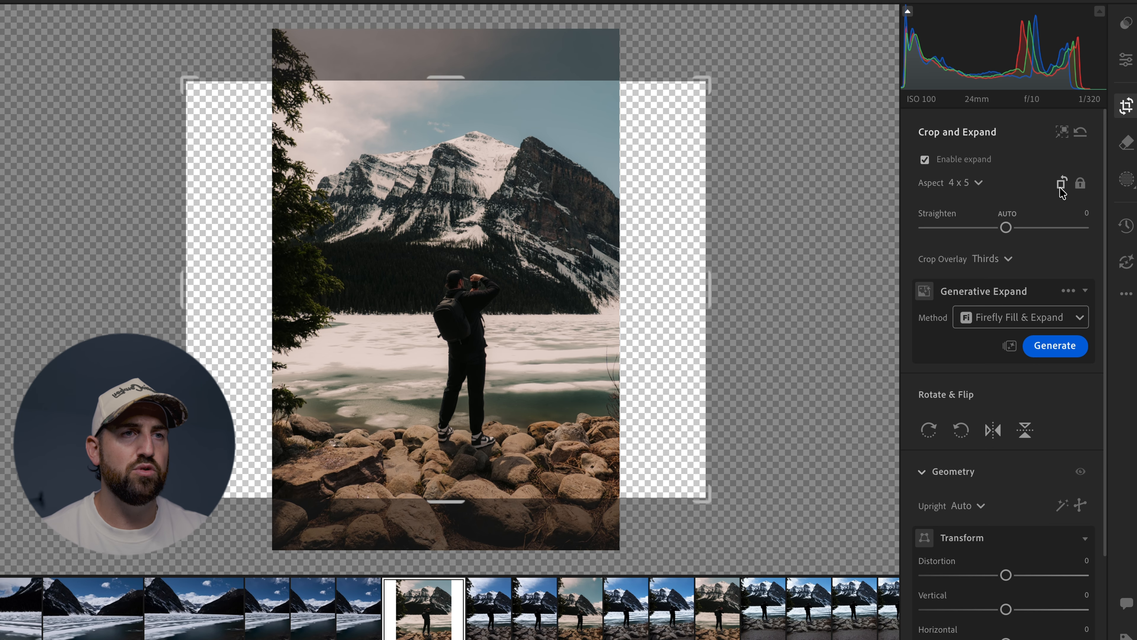
drag(445, 83, 441, 56)
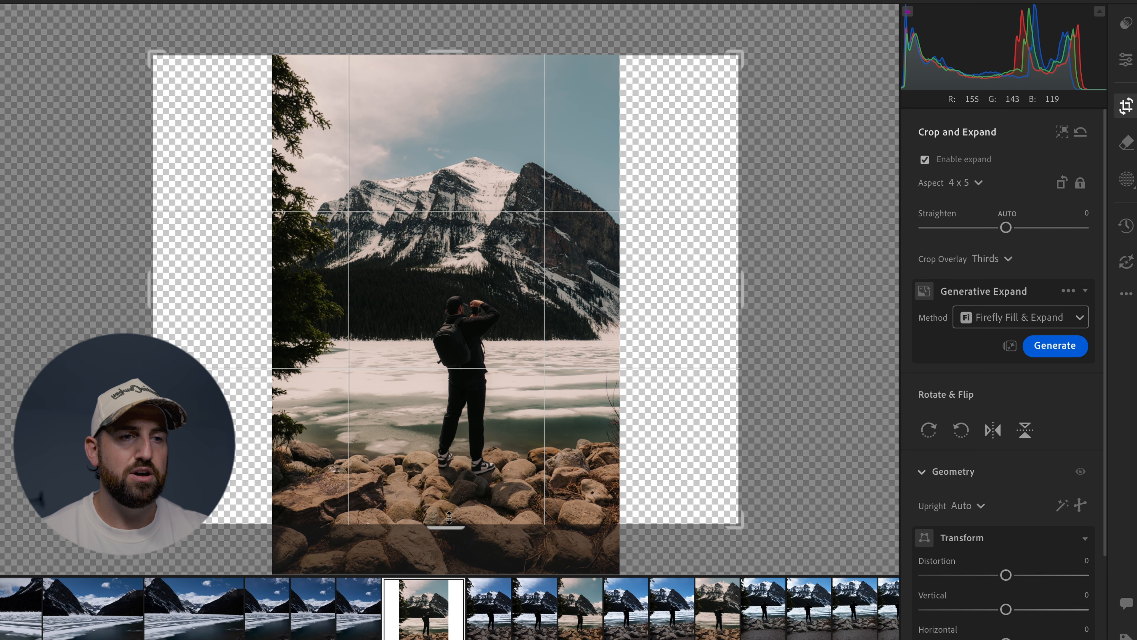
drag(447, 521, 447, 548)
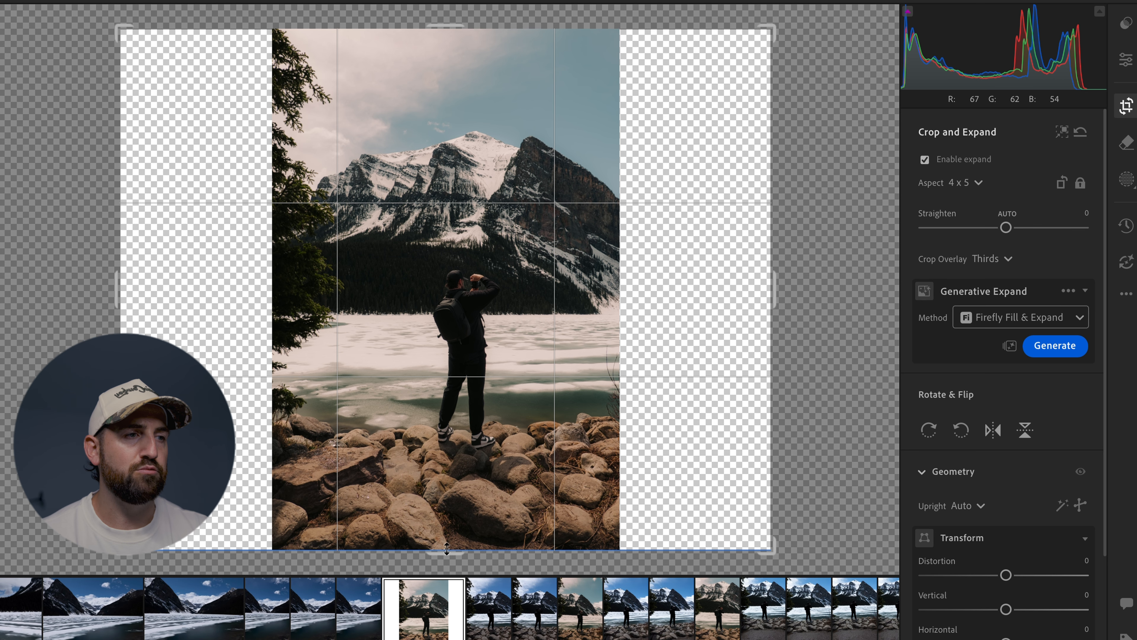
click(1055, 346)
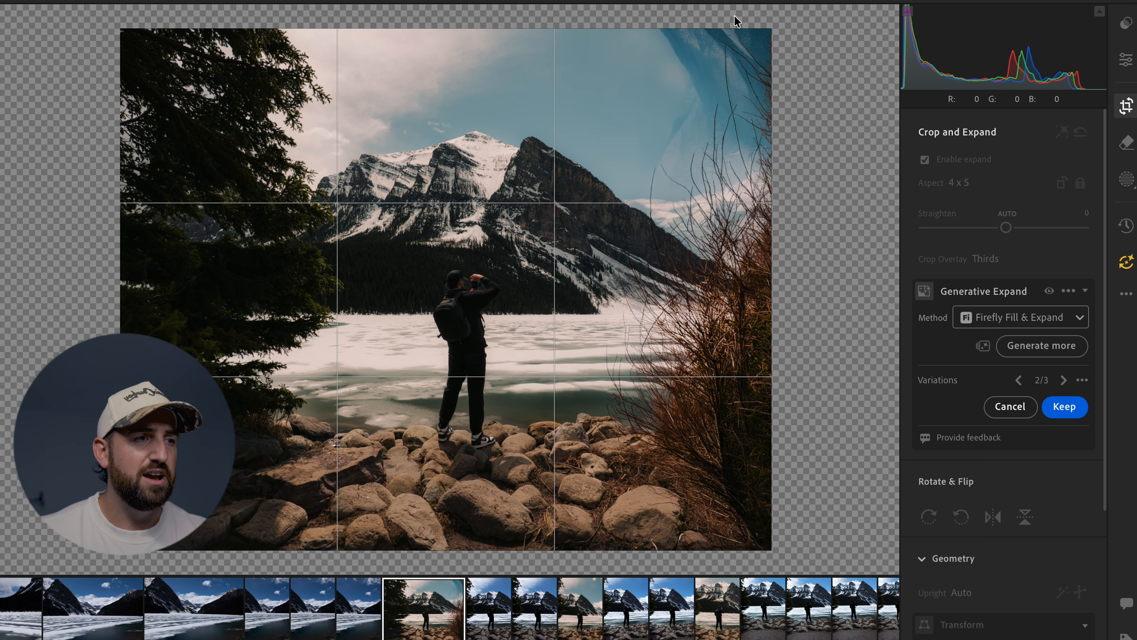
Compare the landscape expansion variations, cancel them, and disable expand to return to editing the original photo.
click(1065, 380)
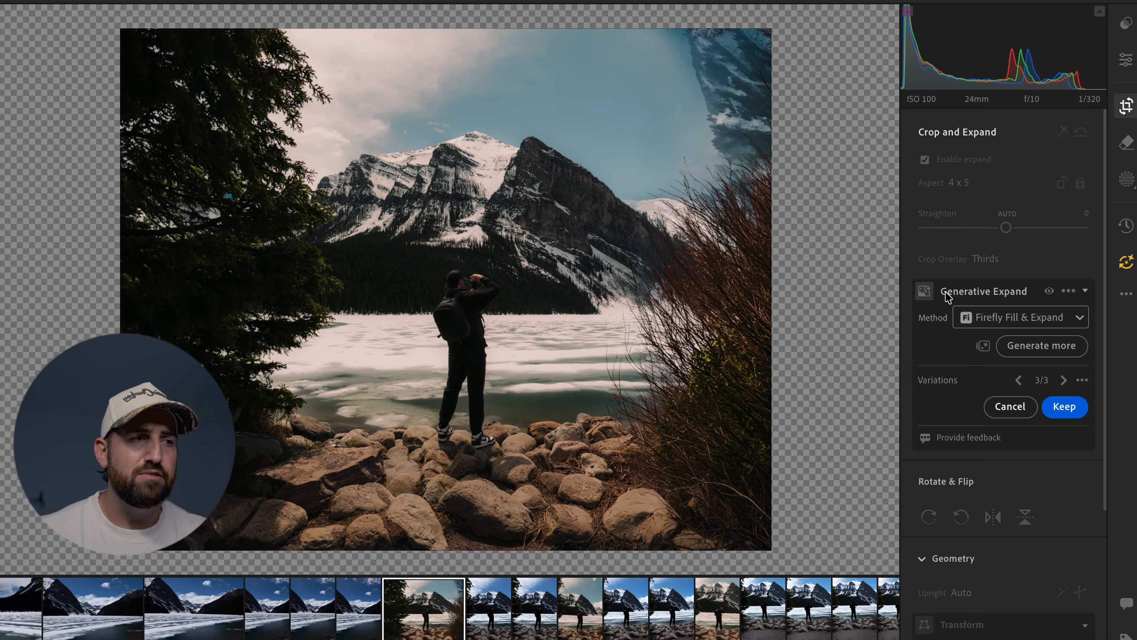
click(1064, 380)
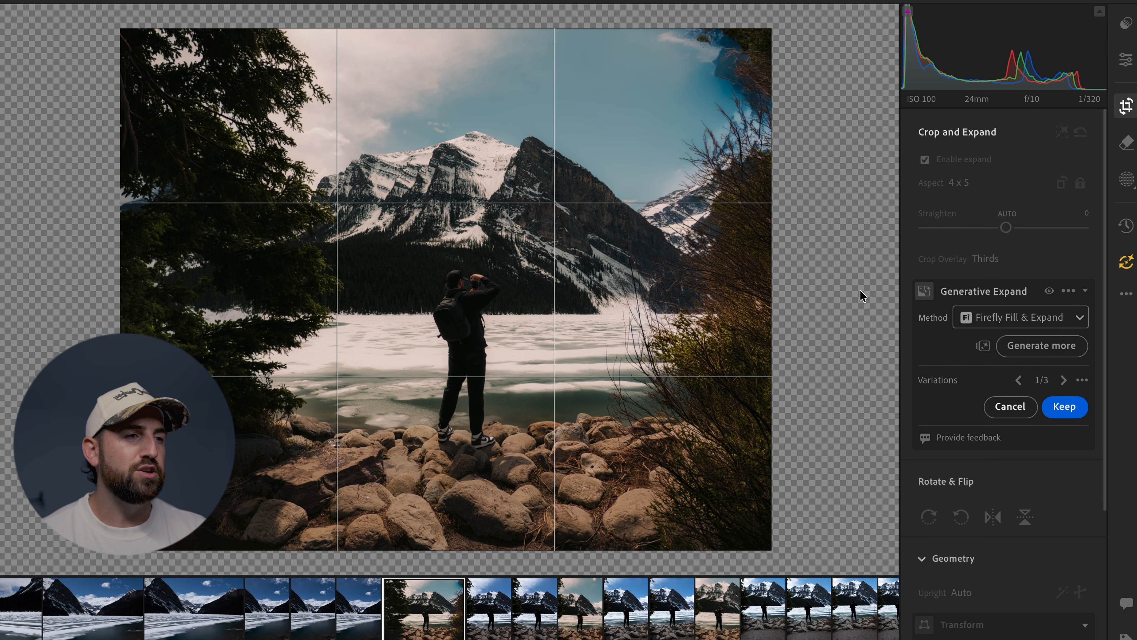
click(1006, 413)
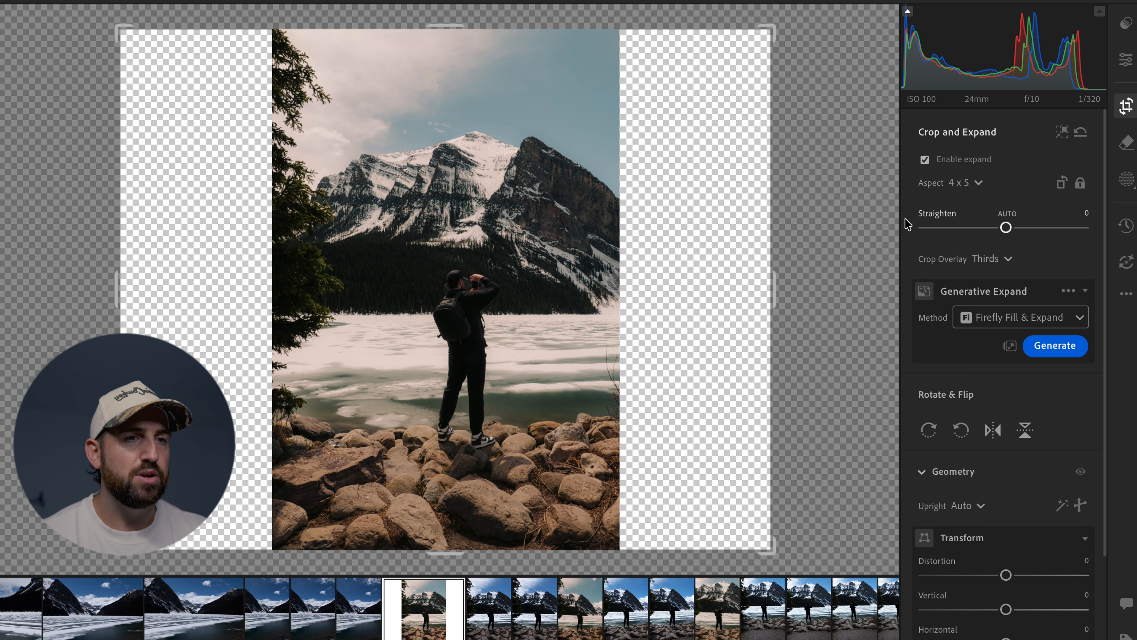
click(925, 159)
key(e)
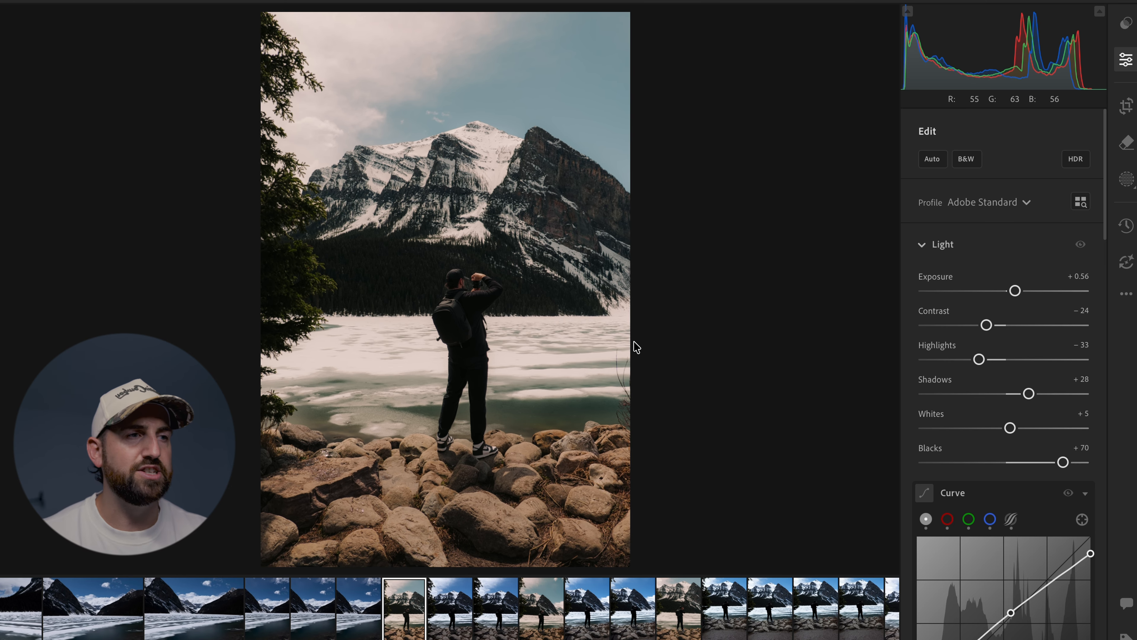
Set the Feather of Mask 1's subject selection to 21 and inspect the mask overlay around the standing man.
key(m)
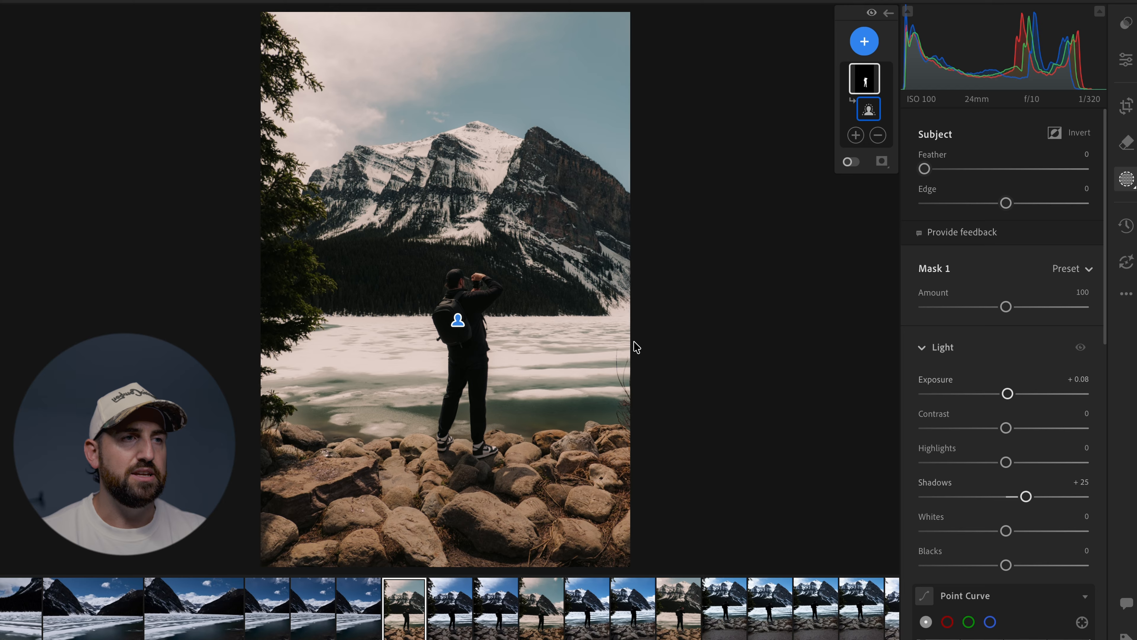
click(865, 80)
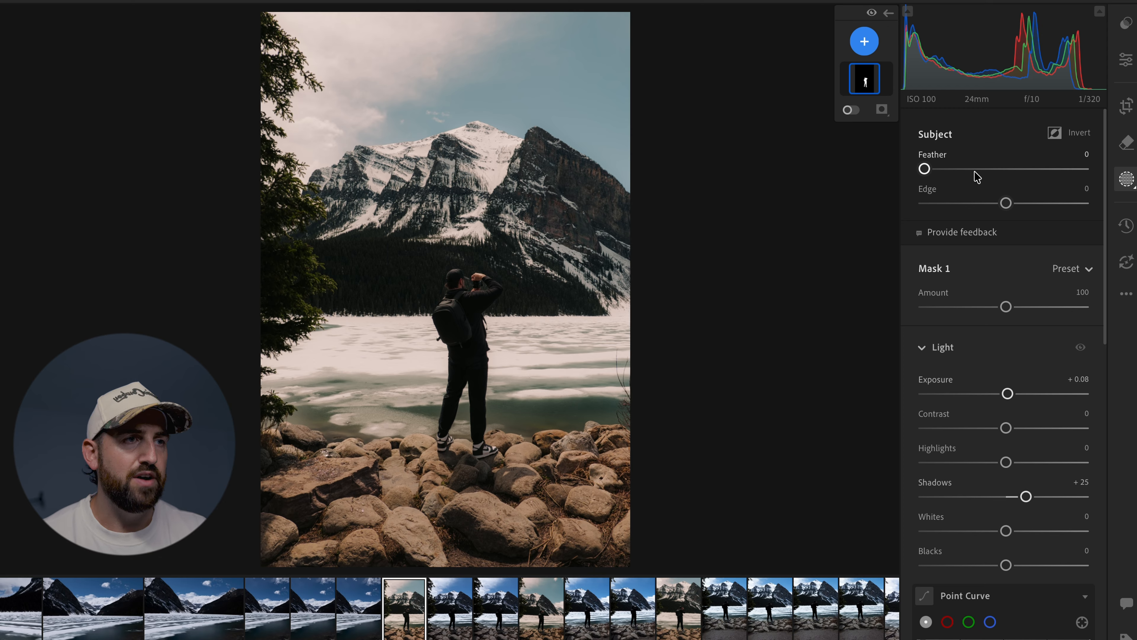
click(860, 92)
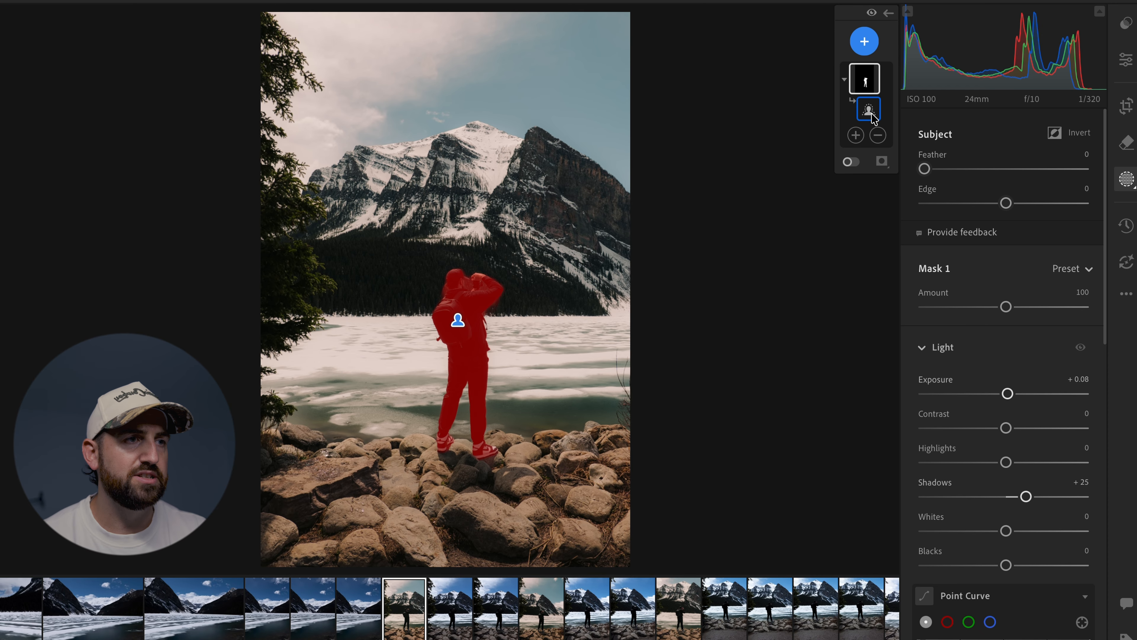
click(958, 170)
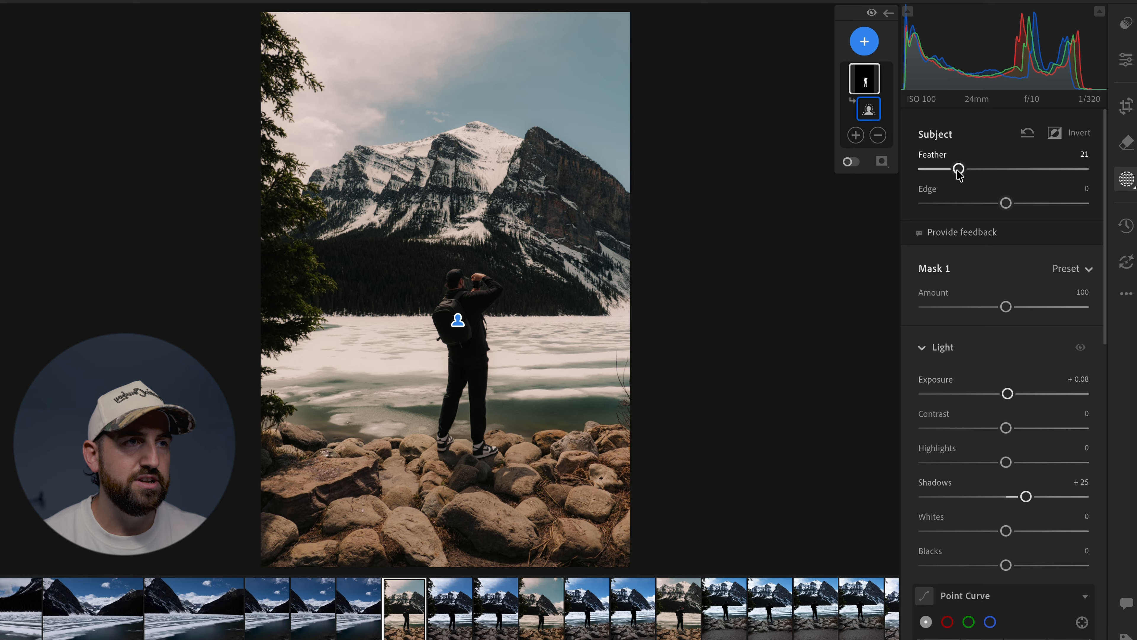
mouse_move(867, 85)
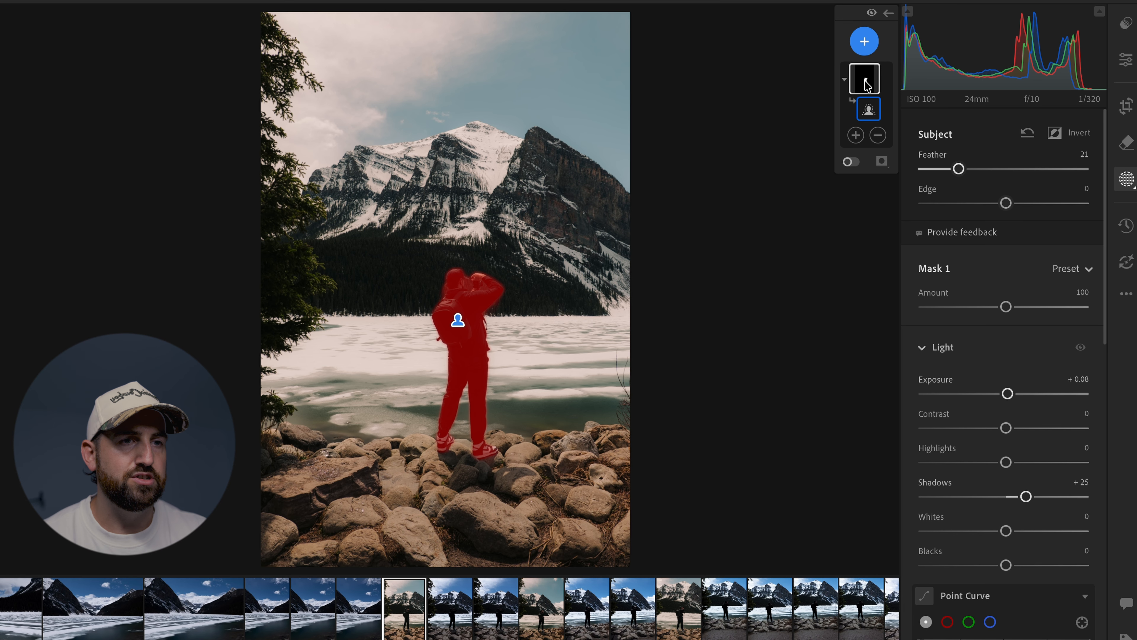
click(457, 278)
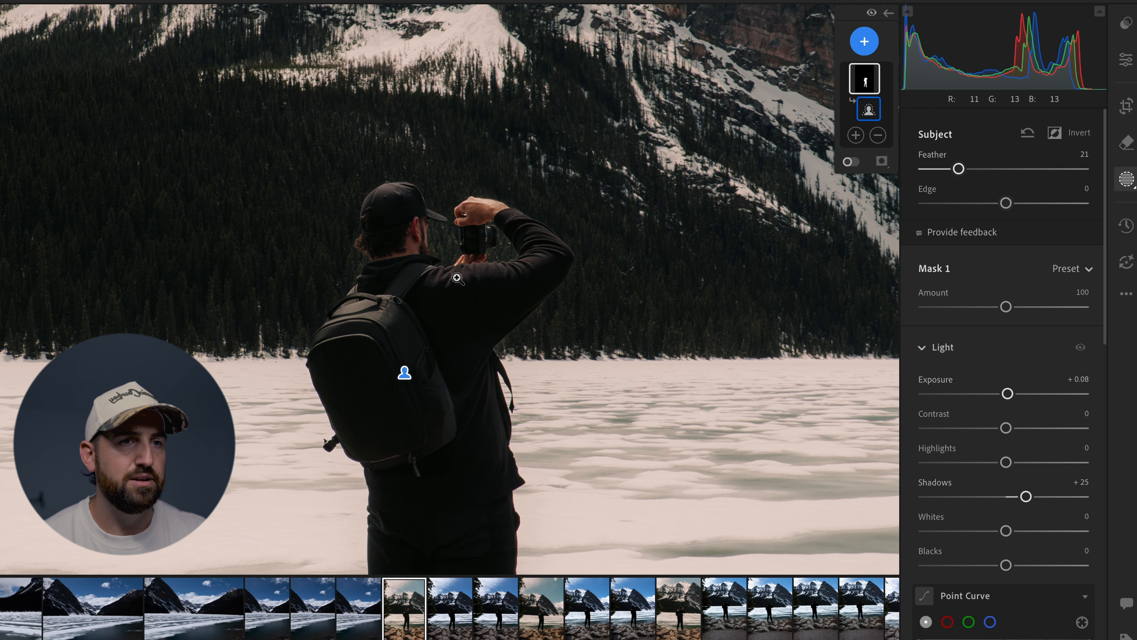
drag(457, 278, 462, 159)
mouse_move(873, 77)
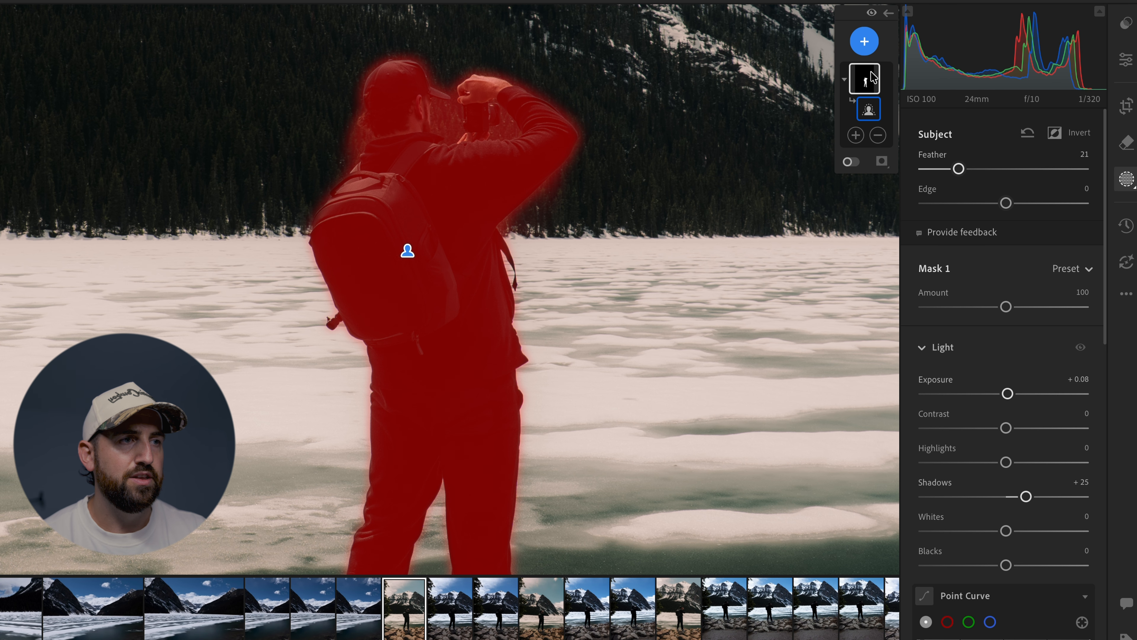
Try Feather values of 52 and 10 on the subject mask and return the Feather to 0.
drag(959, 168, 1009, 169)
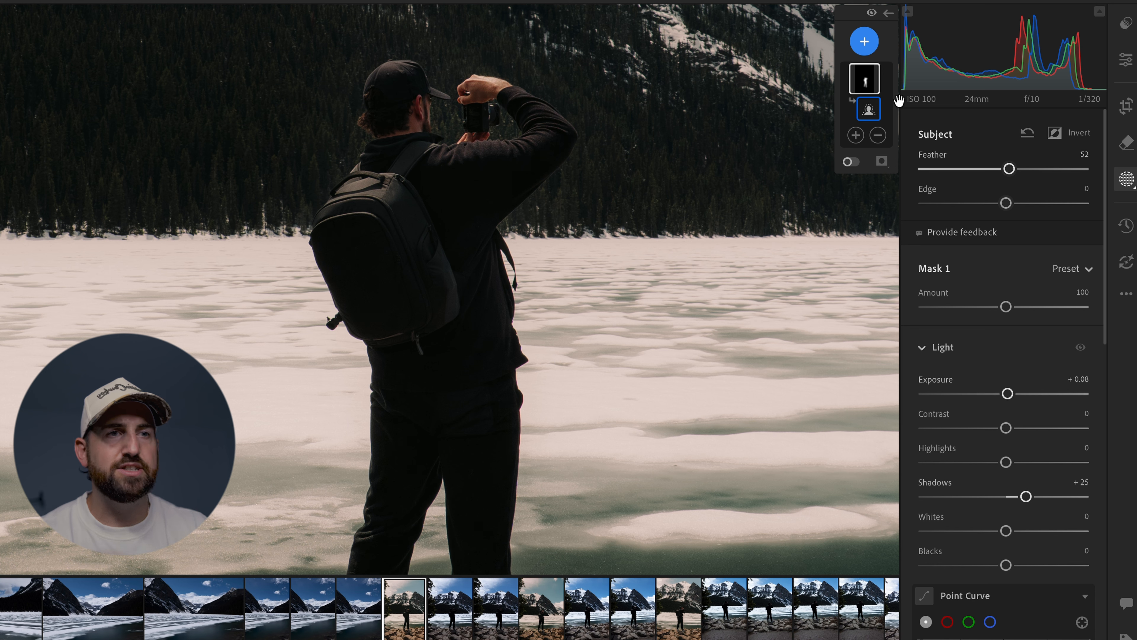
mouse_move(872, 75)
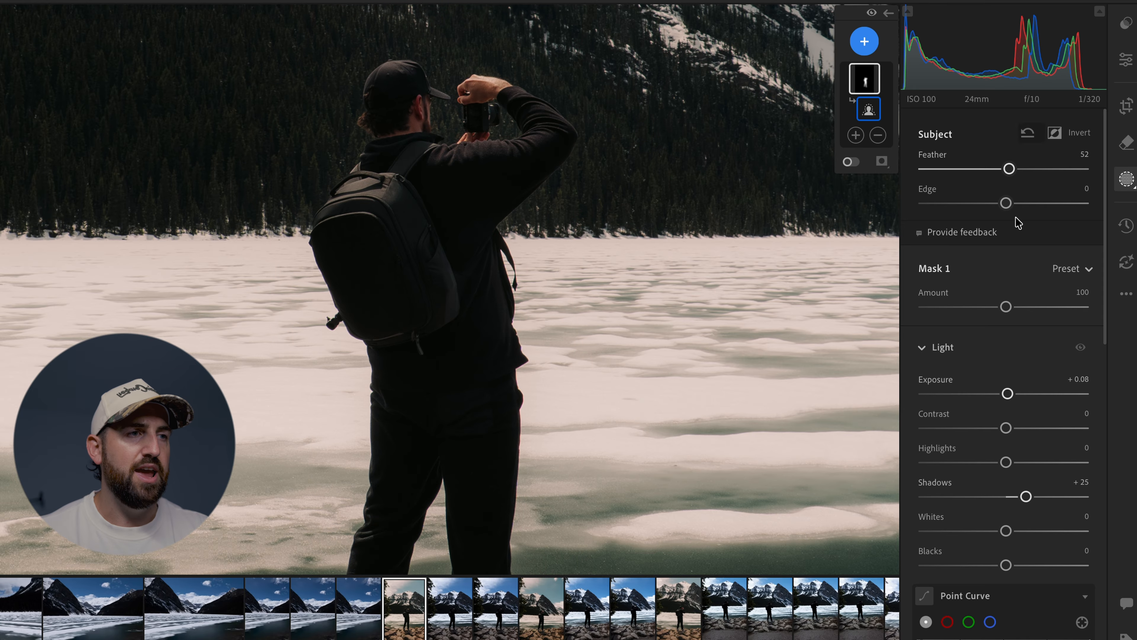
drag(1009, 168, 941, 169)
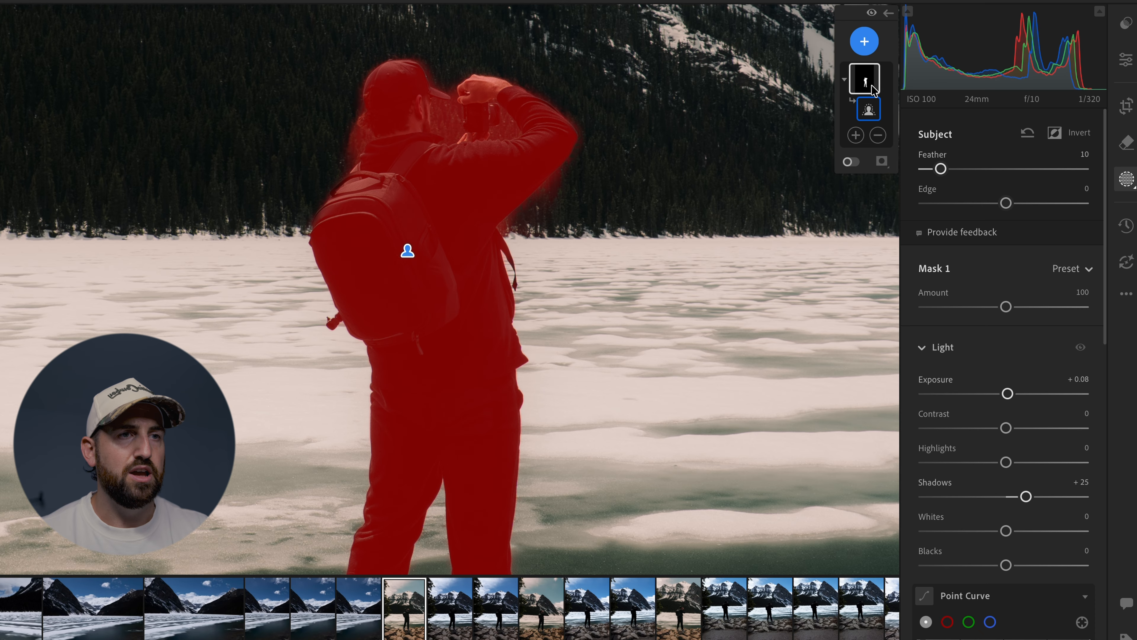
drag(938, 171, 920, 185)
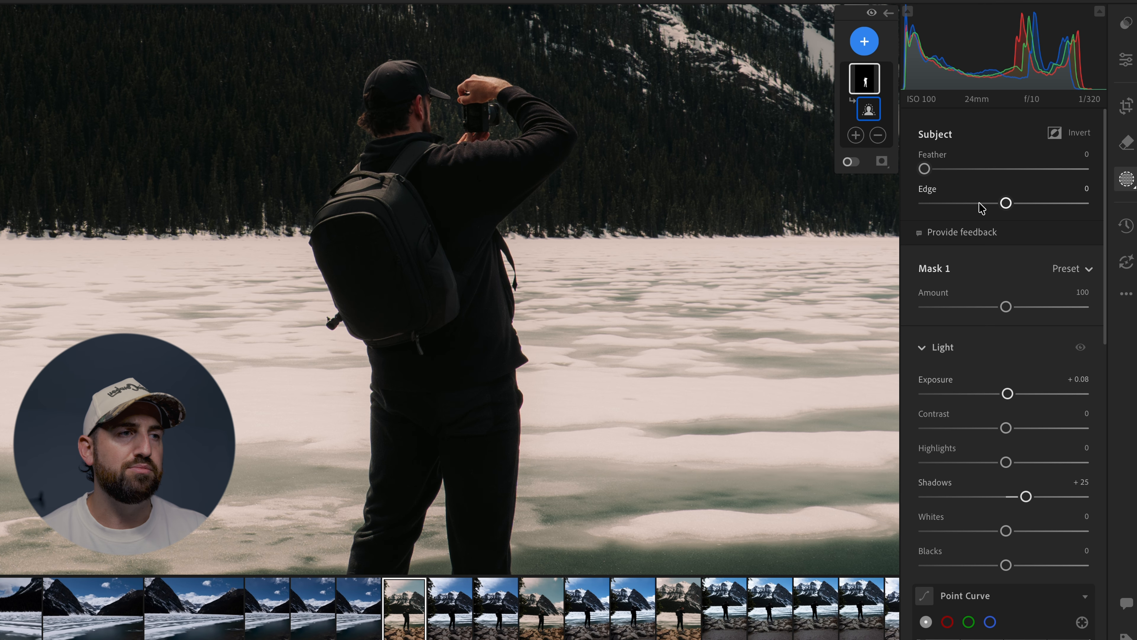
Try Edge values of -14, -37 and +34 on the subject mask and reset the Edge to 0.
drag(1006, 203, 983, 203)
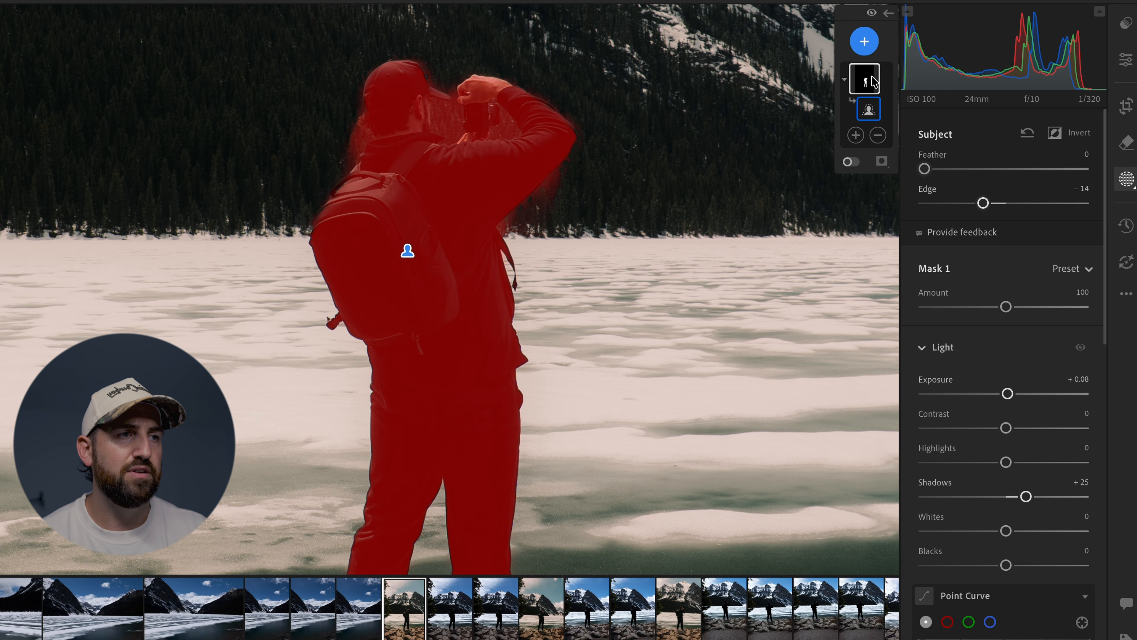
double_click(945, 203)
click(945, 202)
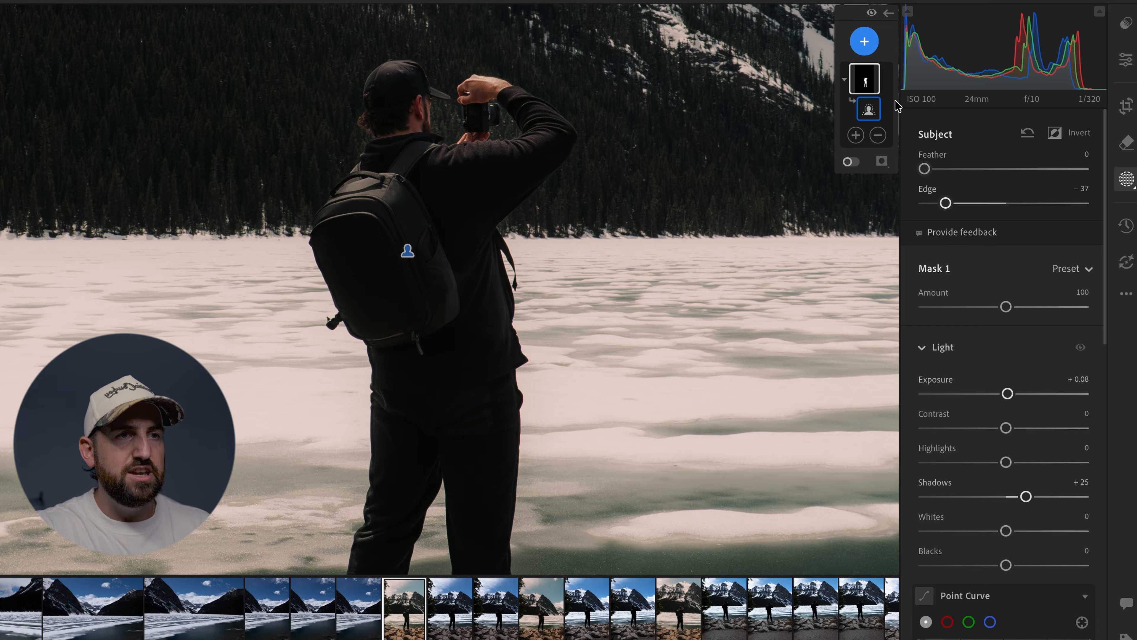
mouse_move(878, 86)
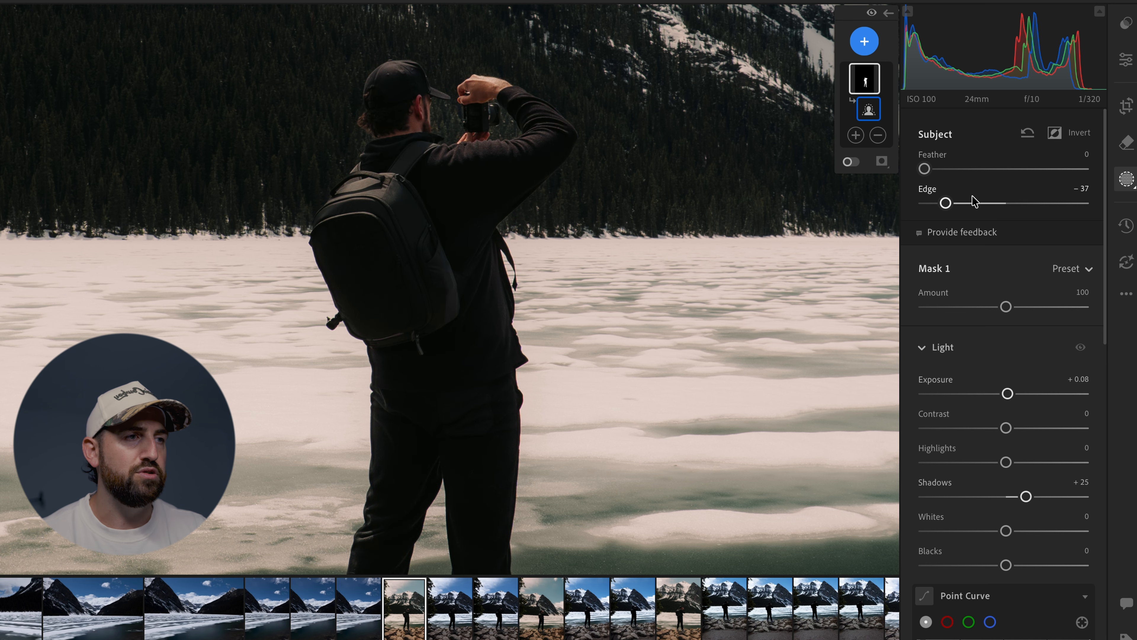
drag(946, 203, 1061, 212)
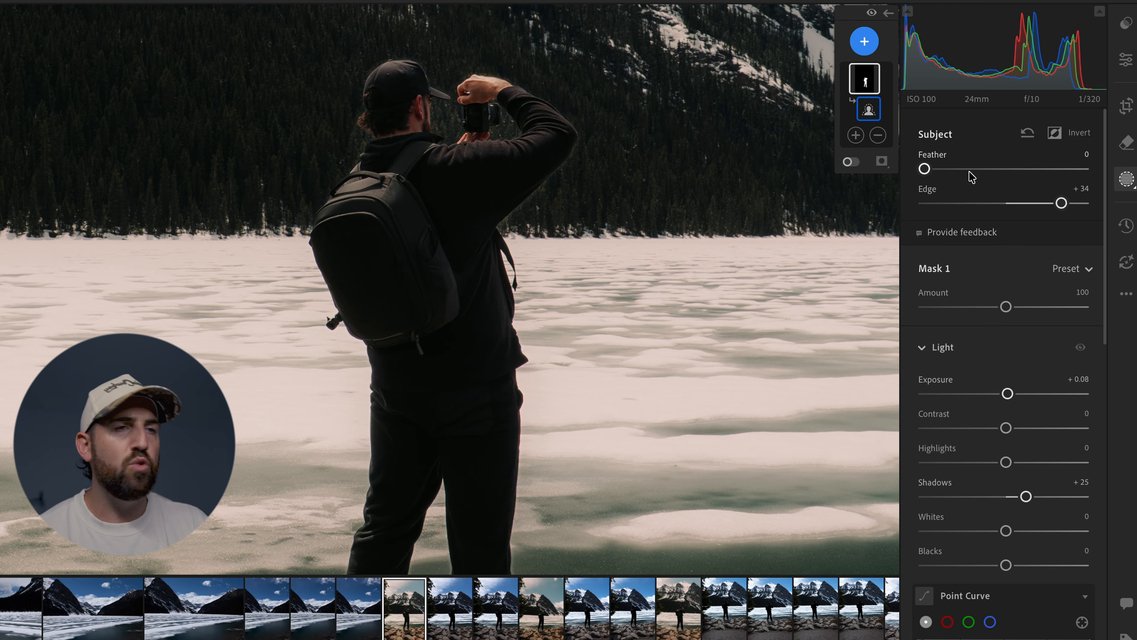
double_click(1065, 207)
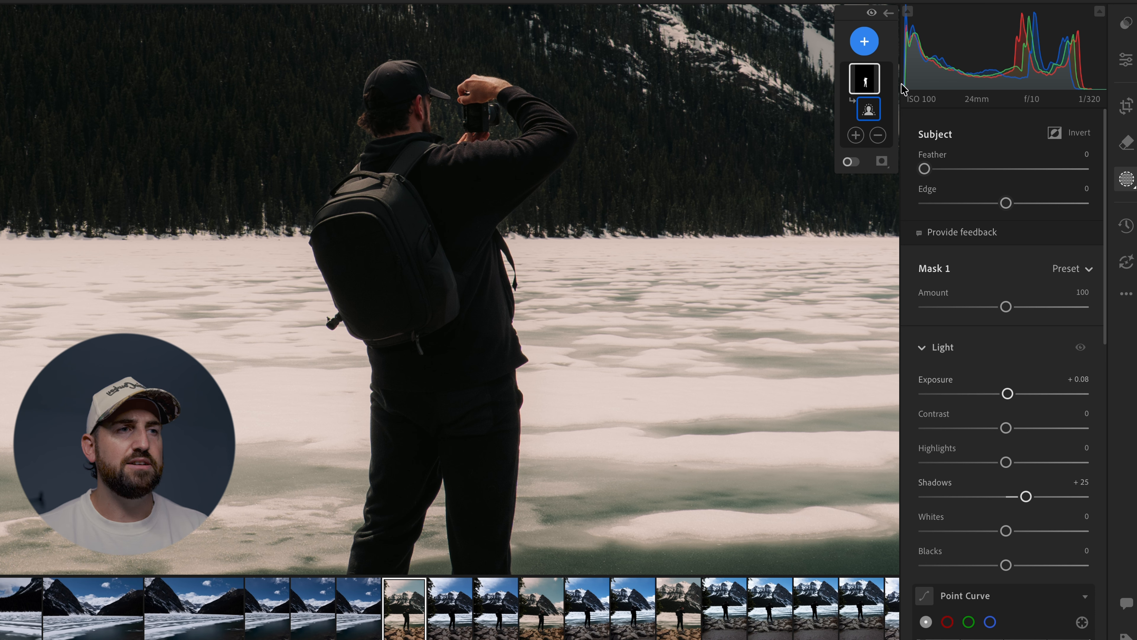
click(868, 82)
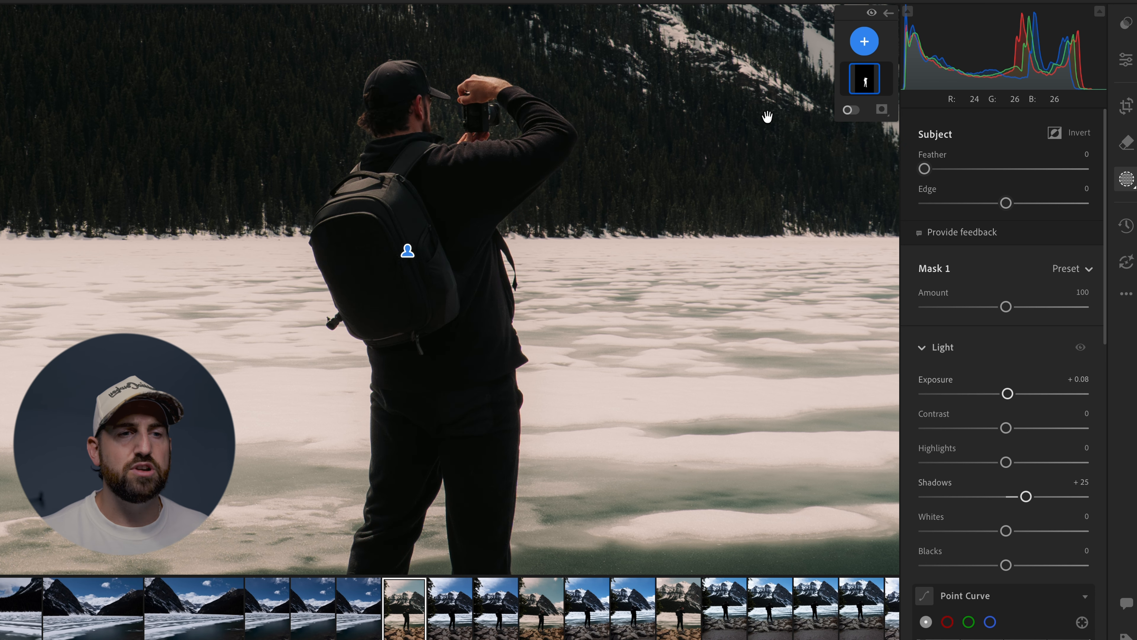